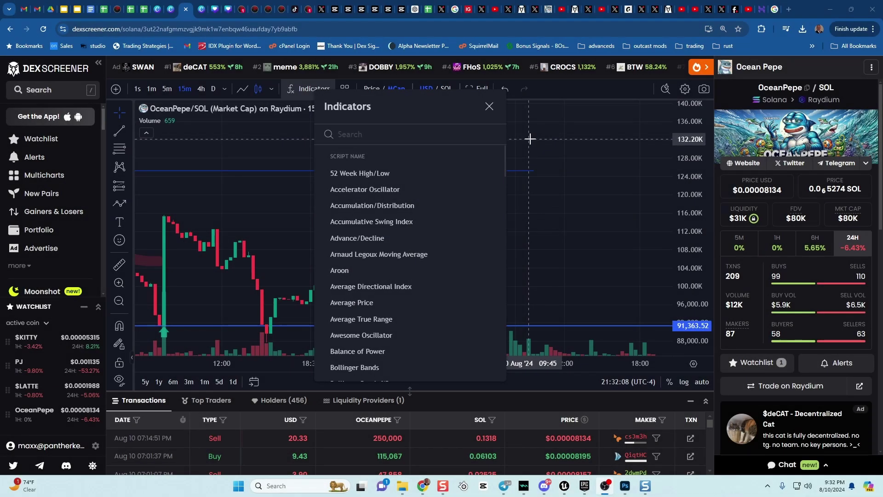
# Close the Indicators list, reopen and browse it, then close it without adding any indicator.
pyautogui.click(489, 107)
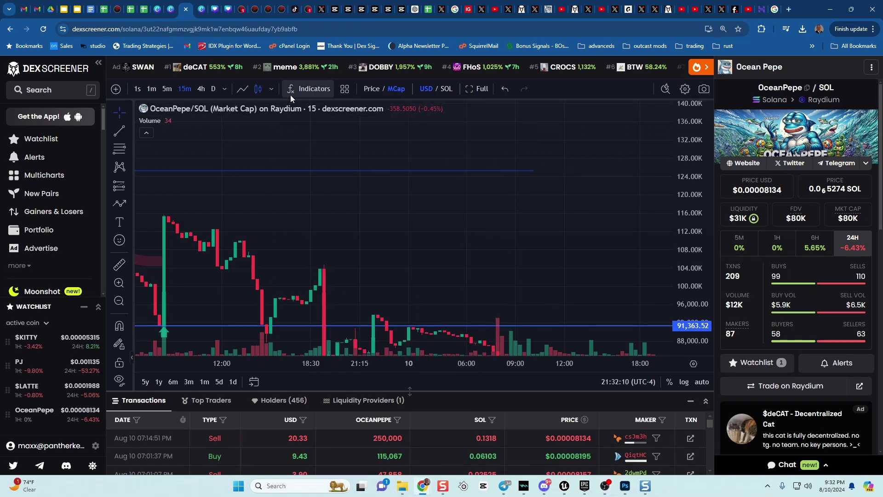
pyautogui.click(322, 90)
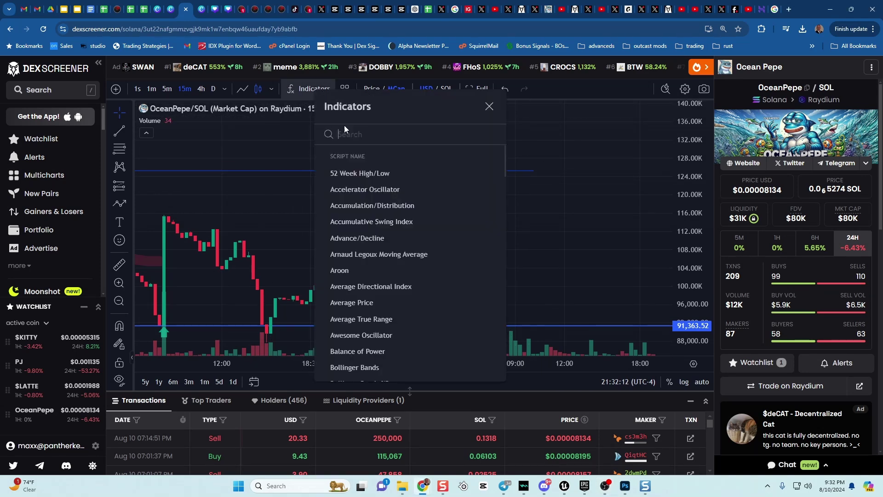
pyautogui.scroll(-4, 384, 207)
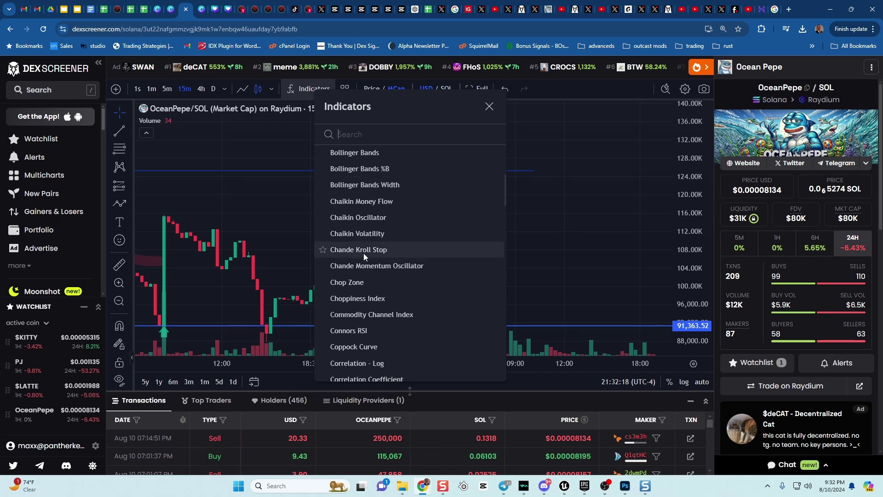
pyautogui.scroll(4, 351, 185)
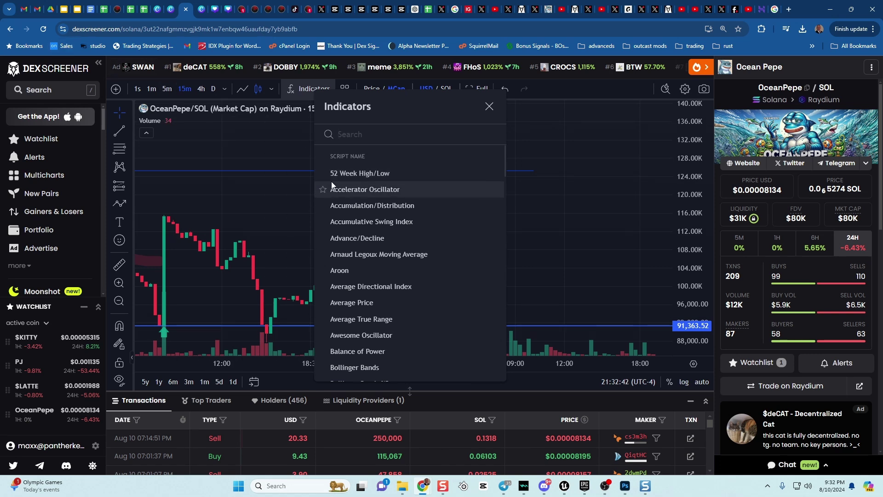
pyautogui.scroll(-15, 388, 217)
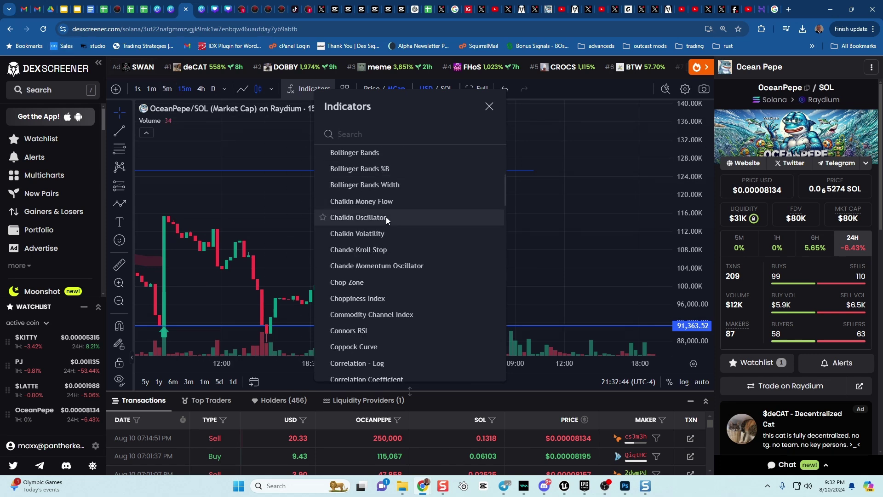
pyautogui.scroll(-15, 382, 219)
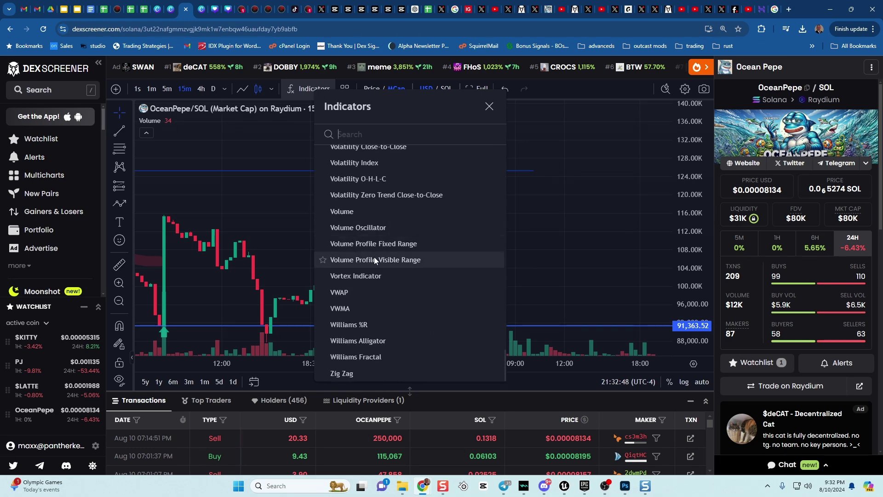
pyautogui.scroll(5, 373, 283)
pyautogui.scroll(15, 373, 282)
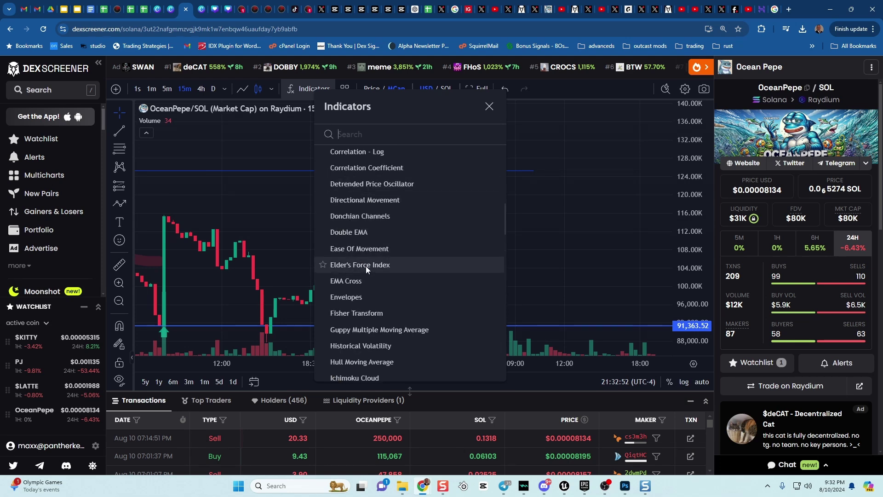
pyautogui.scroll(-5, 366, 266)
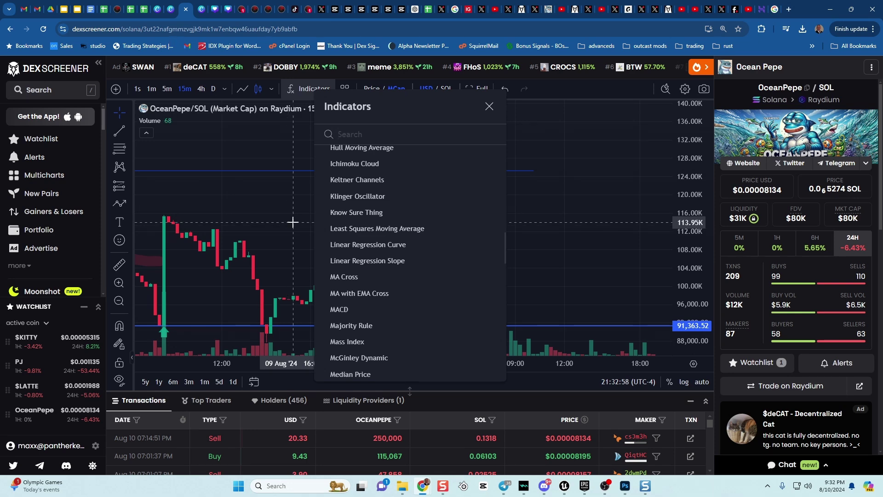
pyautogui.click(489, 106)
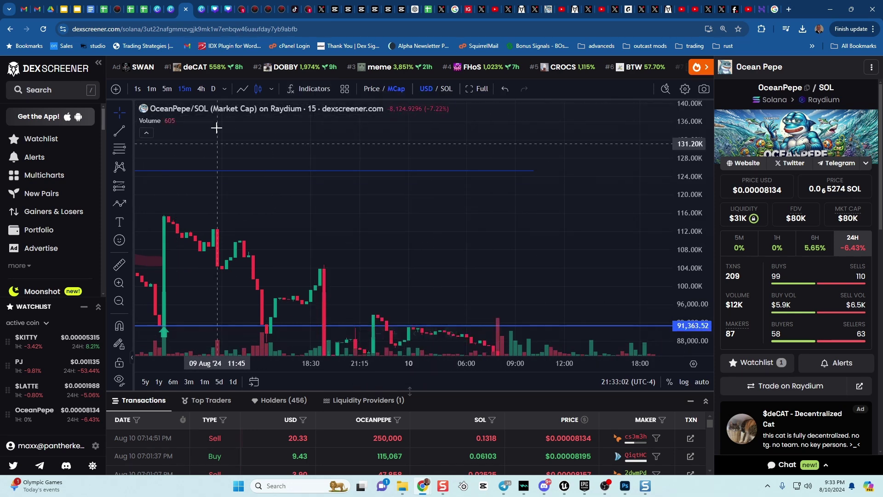
# Open the indicator list and the save-template dialog, then cancel without saving anything.
pyautogui.click(303, 90)
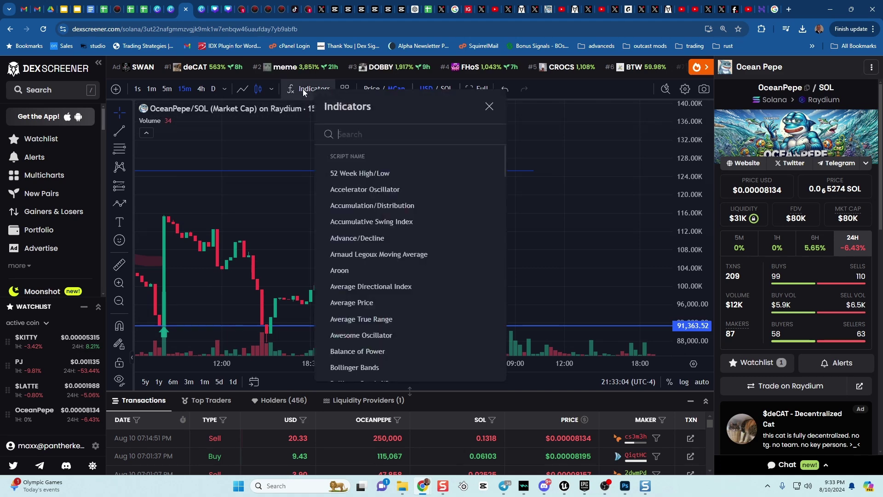
pyautogui.click(546, 158)
pyautogui.click(345, 89)
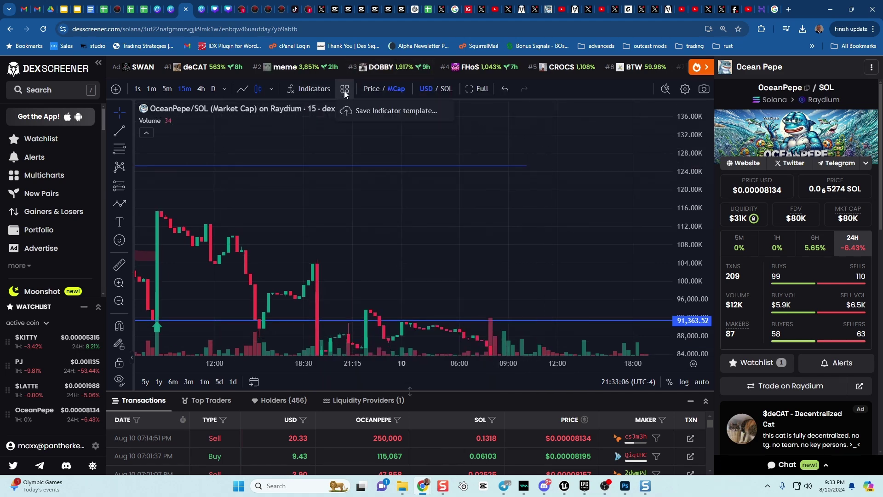
pyautogui.click(369, 111)
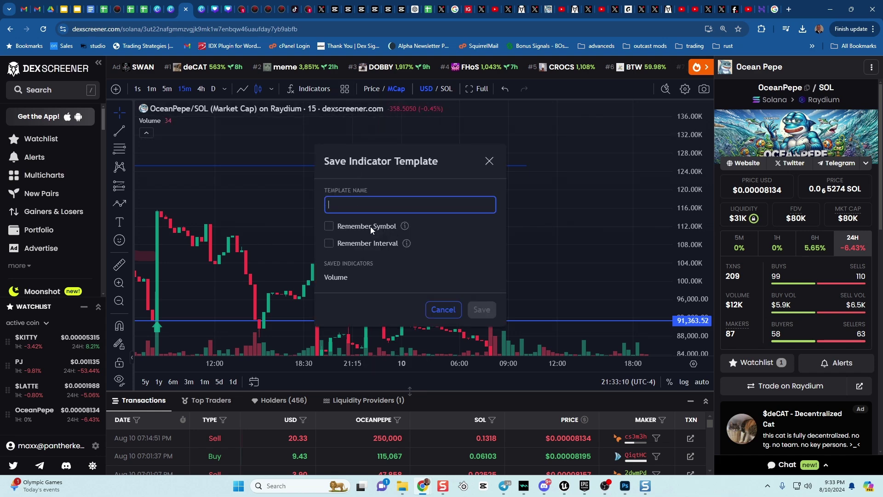
pyautogui.click(489, 162)
# Add the MACD (12, 26, close, 9) indicator from the Indicators list.
pyautogui.click(307, 88)
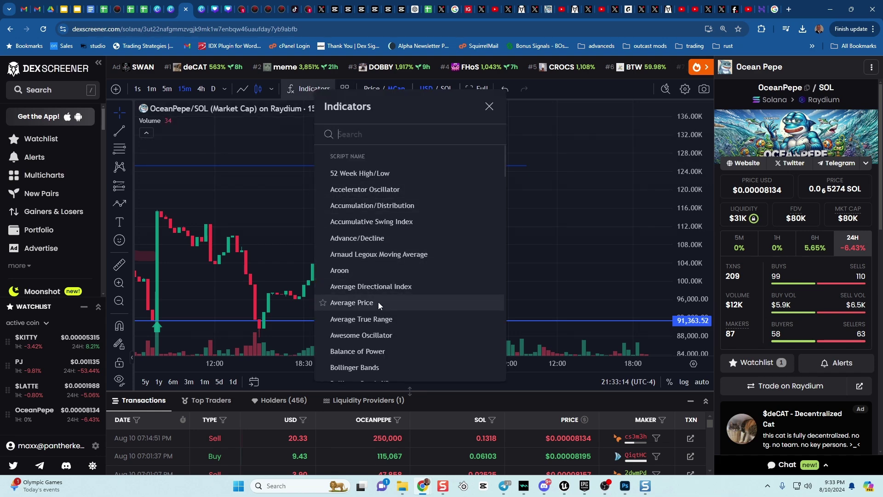
pyautogui.scroll(-10, 379, 303)
pyautogui.scroll(-5, 380, 304)
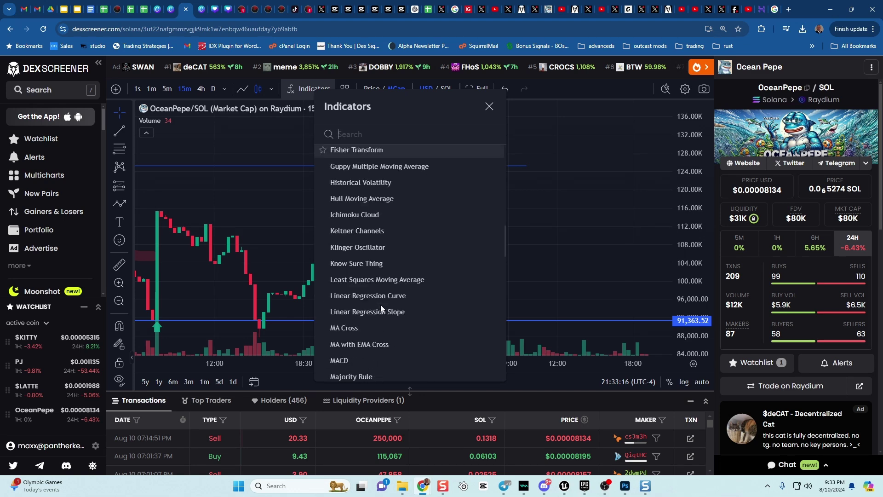
pyautogui.click(386, 306)
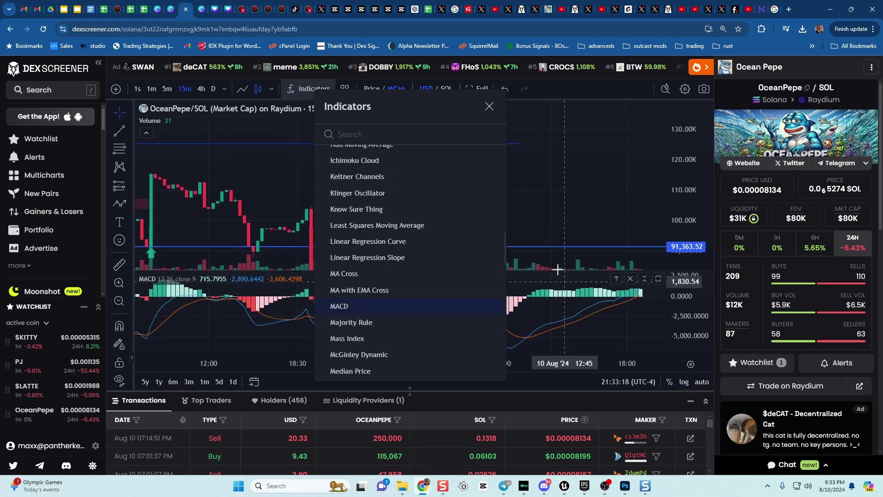
pyautogui.click(488, 106)
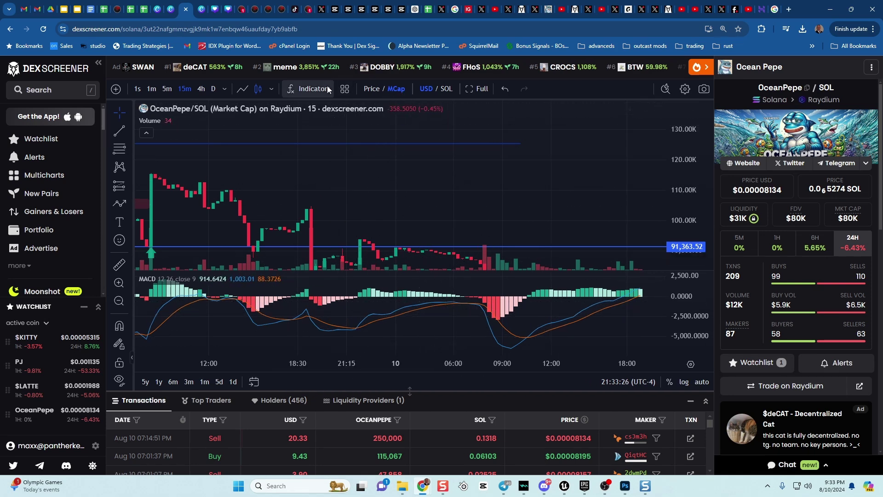
# Save the Volume and MACD indicators as the indicator template 'maxxbest'.
pyautogui.click(344, 88)
pyautogui.click(379, 113)
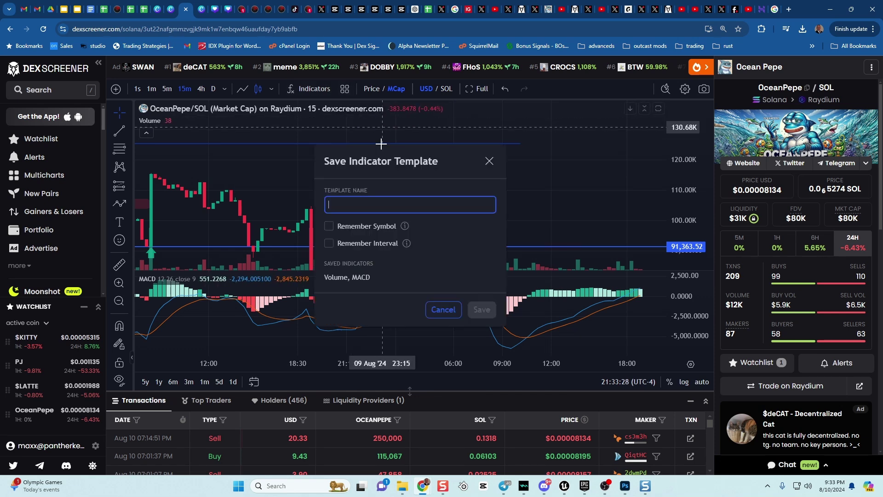
pyautogui.write('maxxbest')
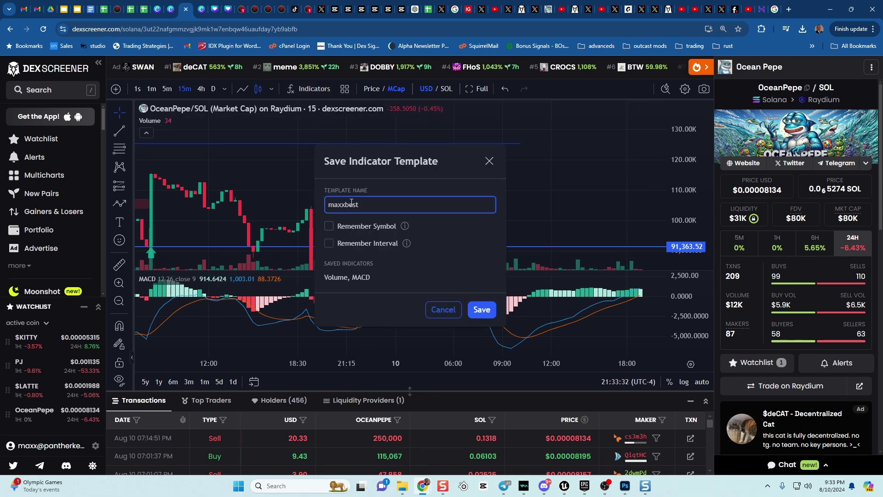
pyautogui.click(481, 309)
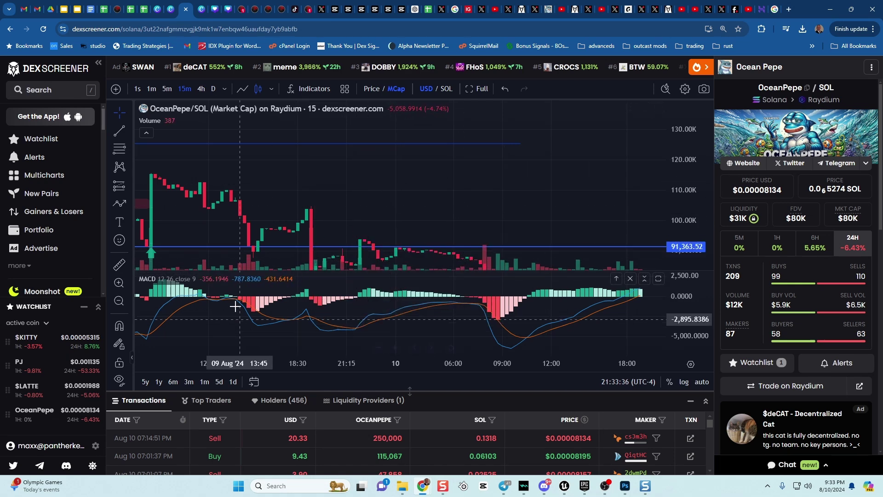
pyautogui.scroll(-3, 329, 312)
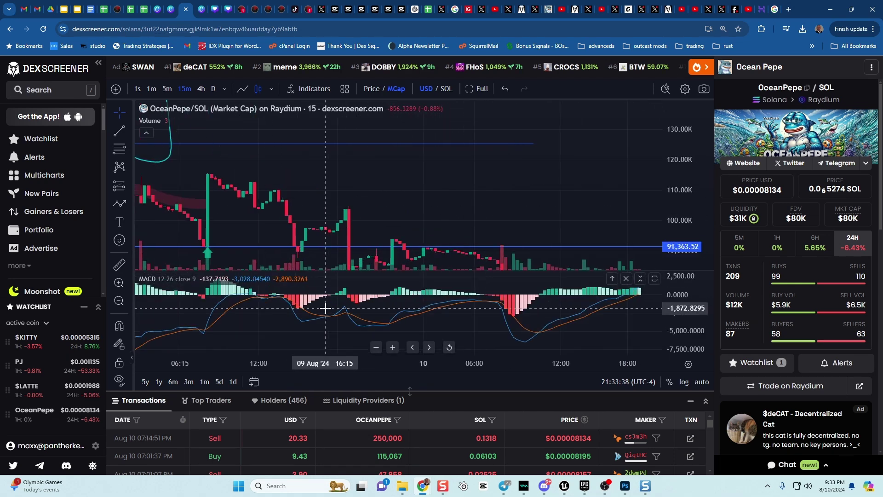
pyautogui.scroll(2, 374, 172)
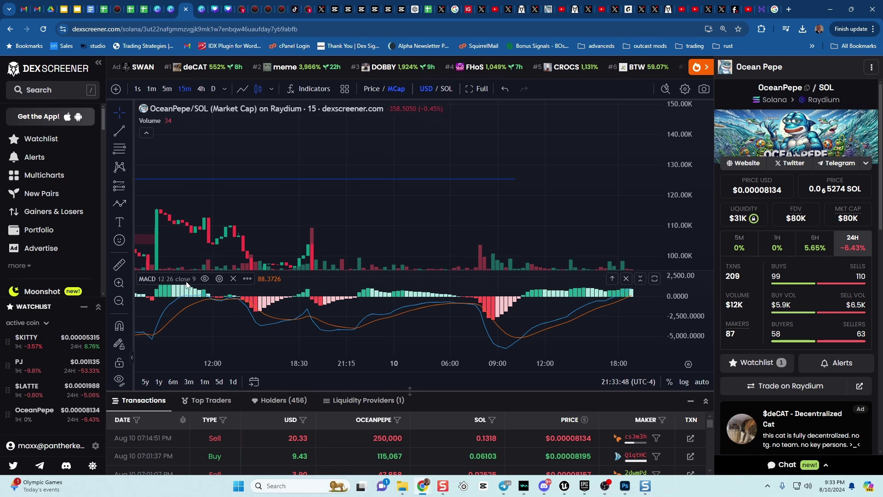
# Review MACD's Inputs and Style tabs and the Defaults options, leaving 12, 26, close, 9 unchanged.
pyautogui.click(219, 279)
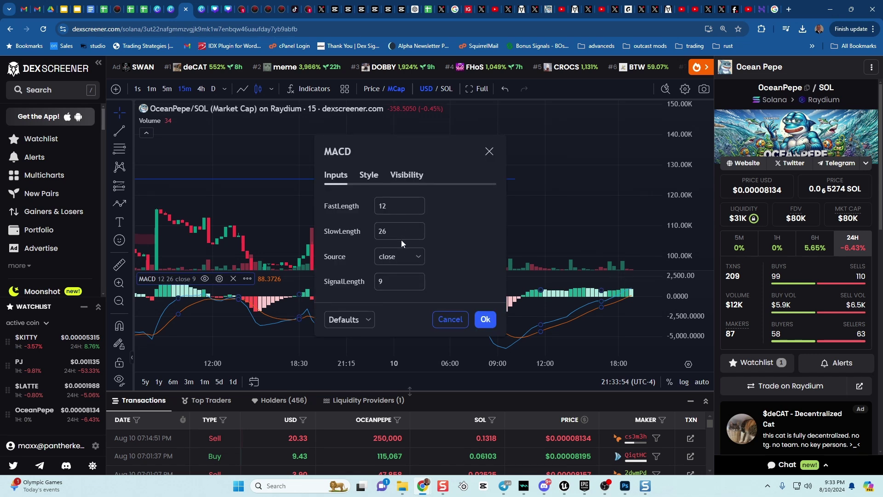
pyautogui.click(368, 175)
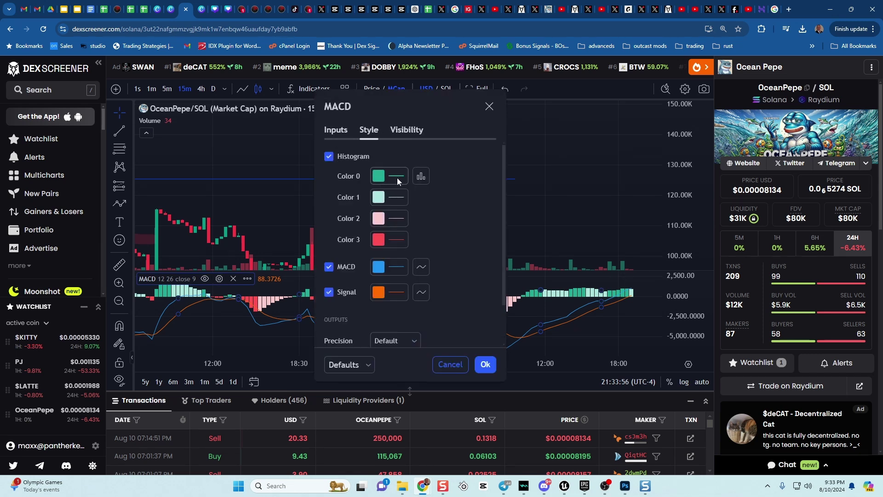
pyautogui.click(404, 129)
pyautogui.click(335, 130)
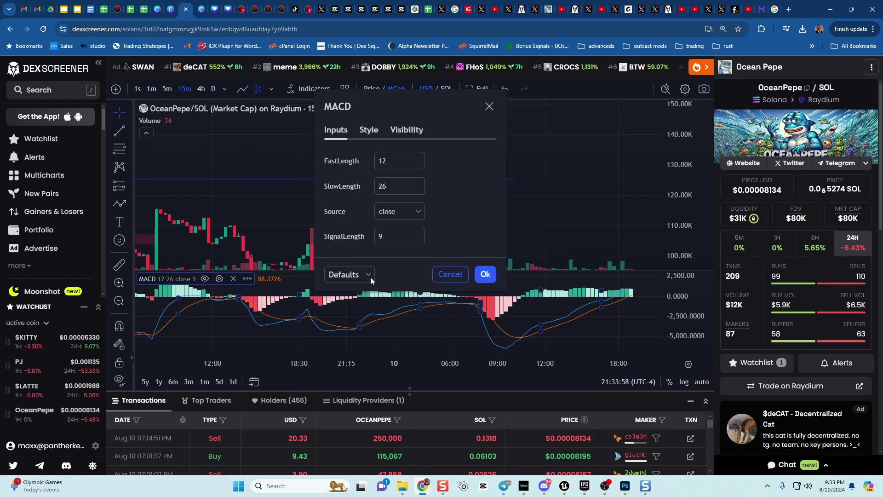
pyautogui.click(367, 276)
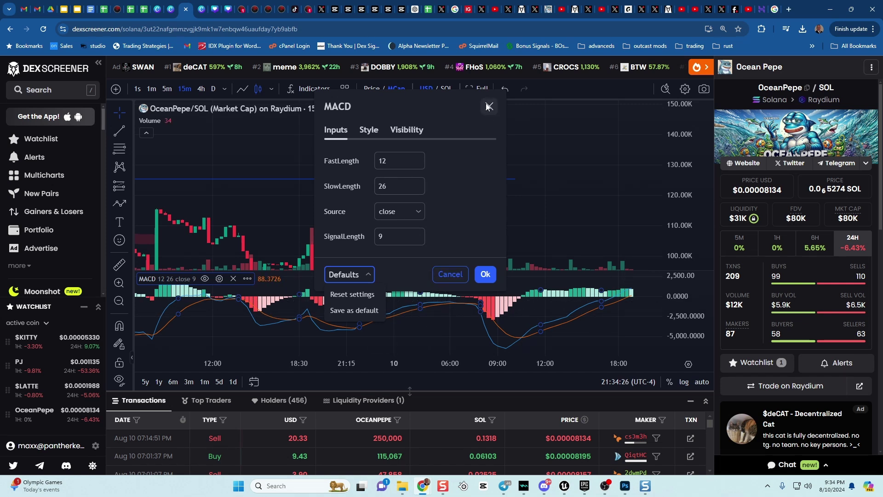
pyautogui.click(266, 116)
# Browse the available indicators list and close it without adding anything.
pyautogui.click(320, 89)
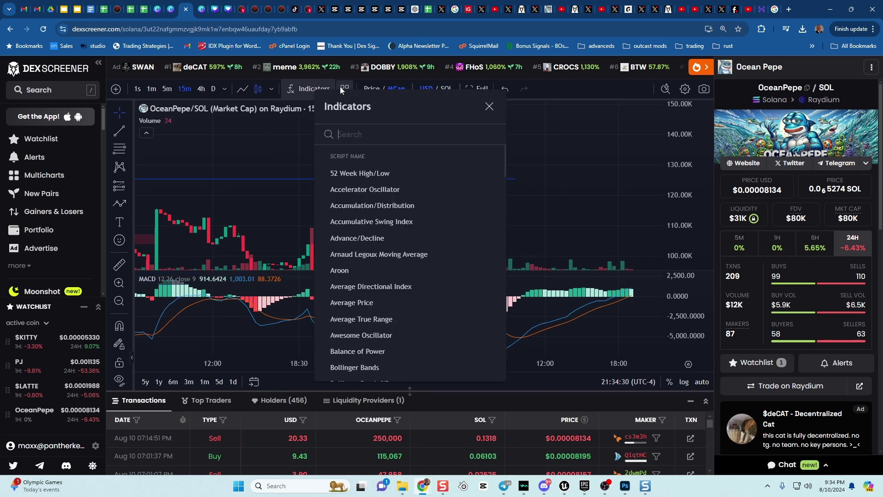
pyautogui.scroll(-20, 388, 249)
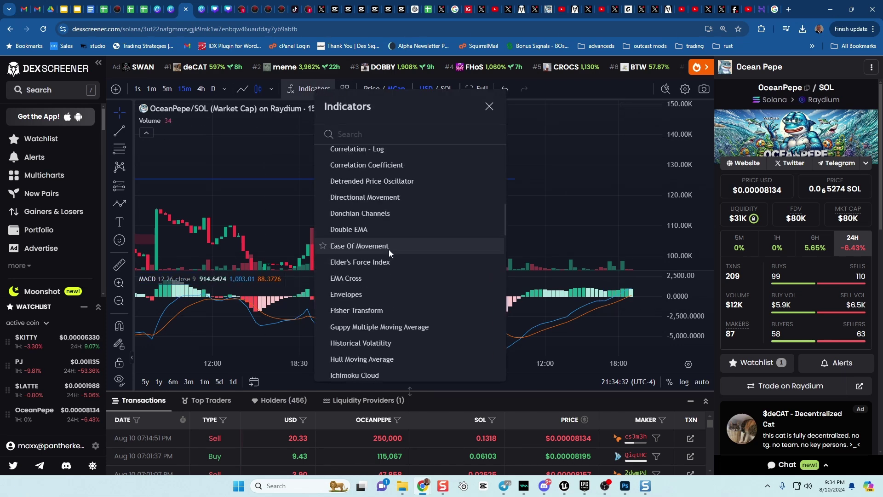
pyautogui.scroll(20, 402, 309)
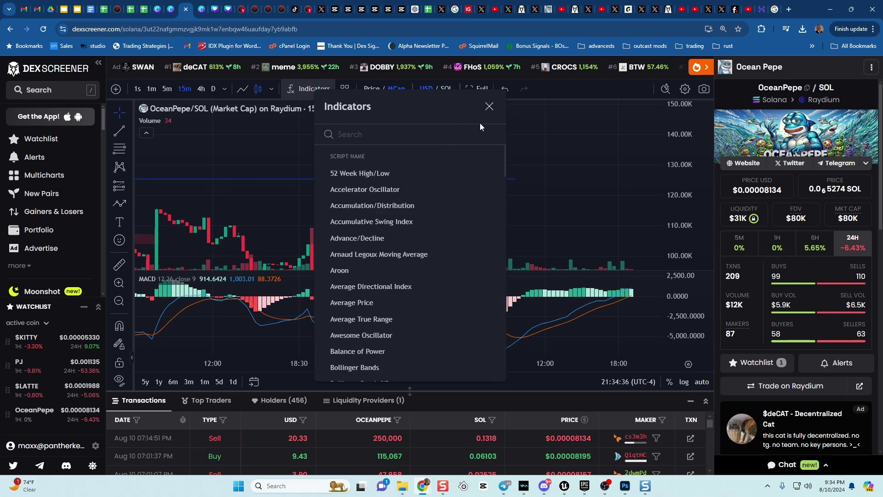
pyautogui.click(489, 110)
# Remove the MACD pane, restore it from the maxxbest template, and collapse it to its legend.
pyautogui.click(344, 88)
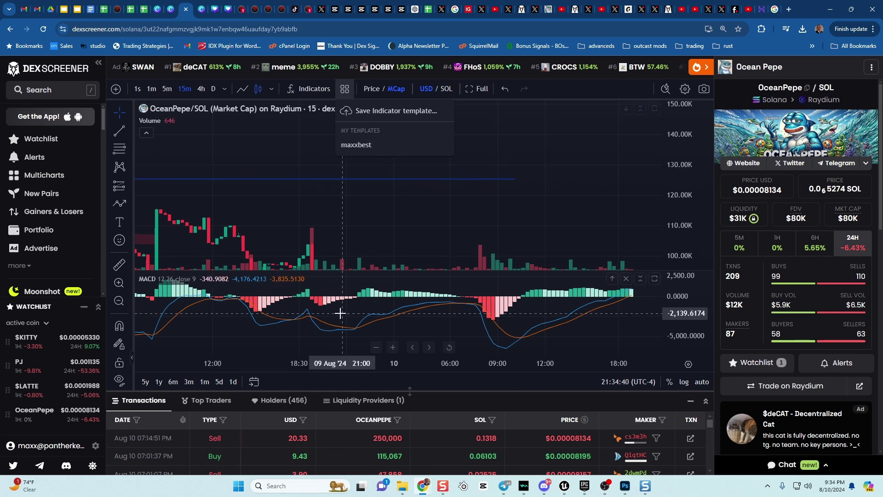
pyautogui.click(627, 280)
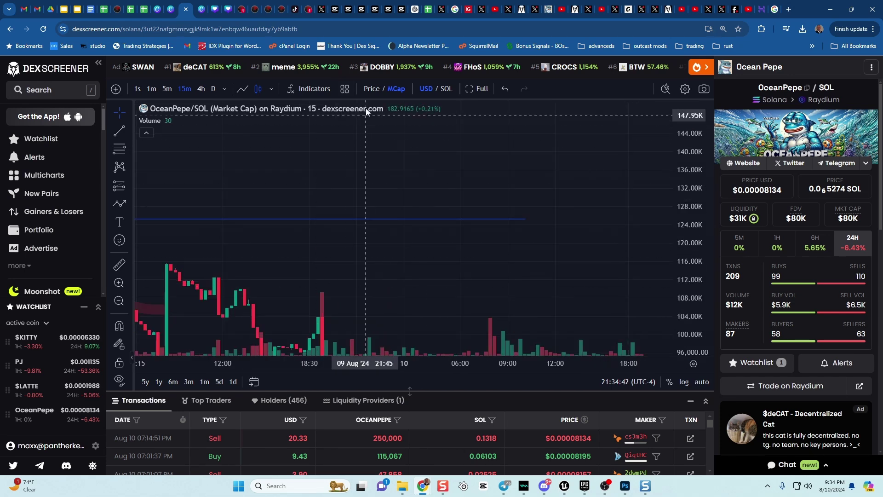
pyautogui.click(347, 89)
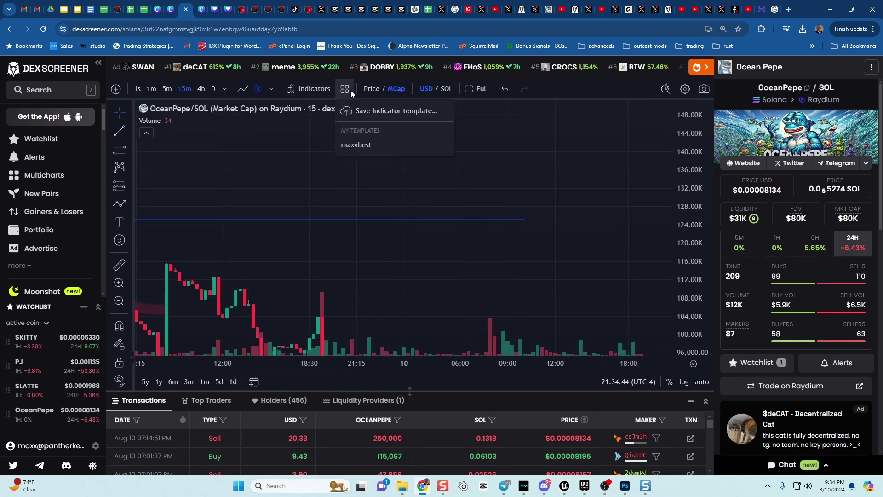
pyautogui.click(363, 140)
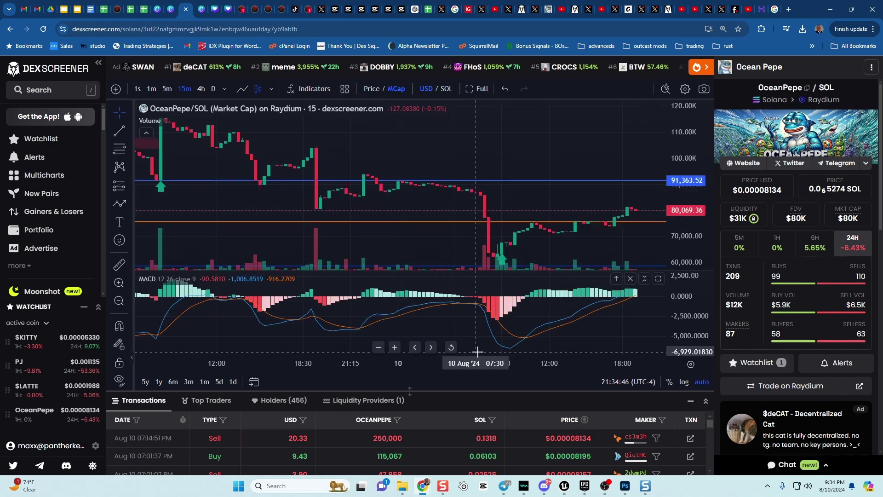
pyautogui.click(648, 280)
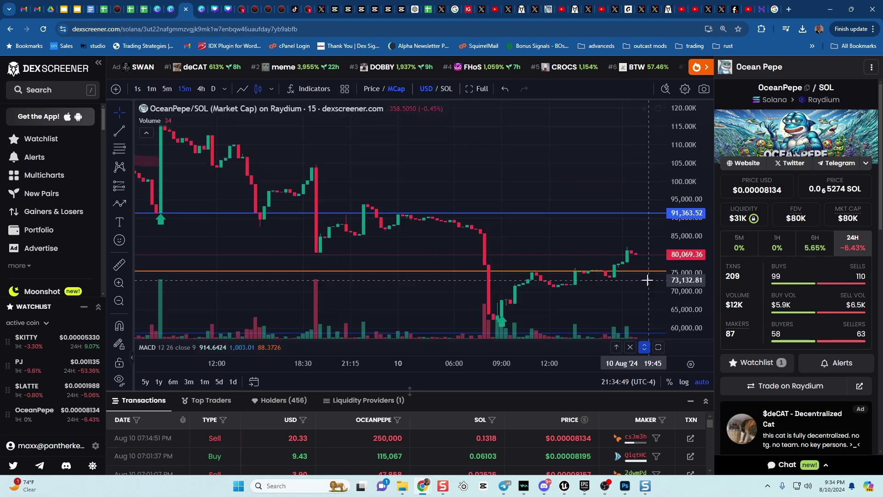
pyautogui.click(344, 90)
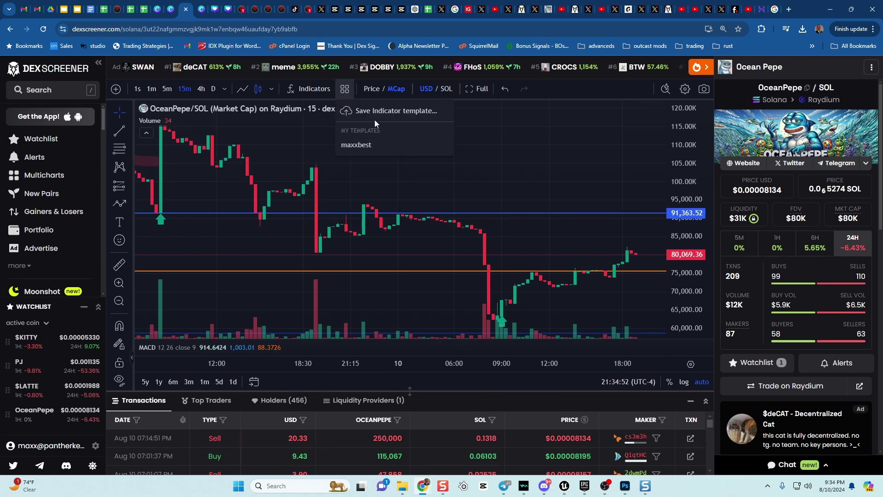
# Apply maxxbest, then add Aroon, ASI, AO, AD, ADX, ATR and 52 Week High/Low.
pyautogui.click(363, 145)
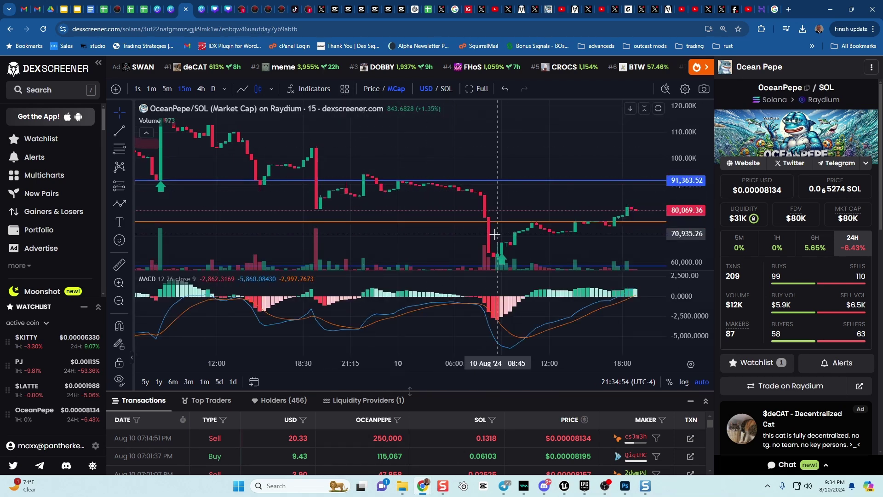
pyautogui.click(308, 89)
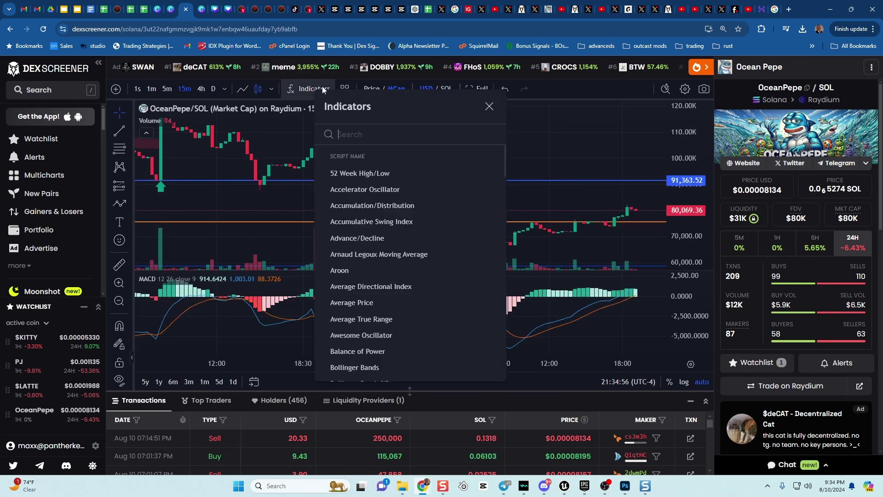
pyautogui.click(344, 271)
pyautogui.click(372, 221)
pyautogui.click(365, 189)
pyautogui.click(357, 238)
pyautogui.click(370, 286)
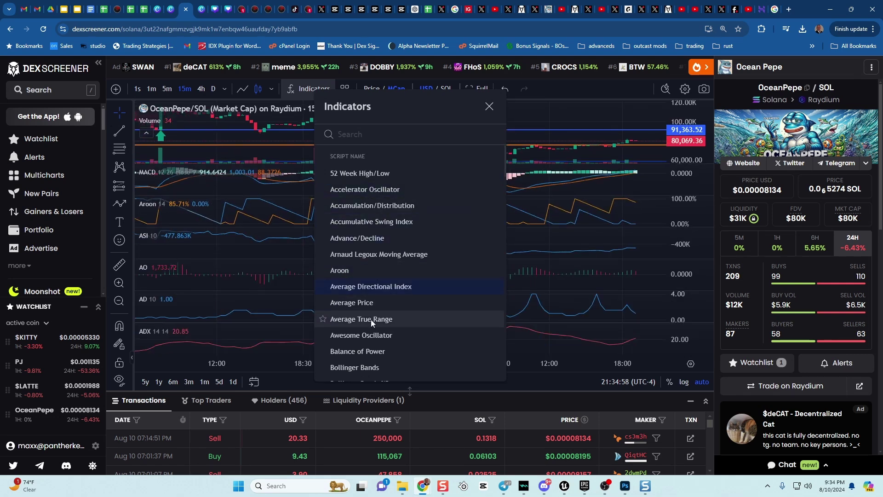
pyautogui.click(371, 320)
pyautogui.click(363, 173)
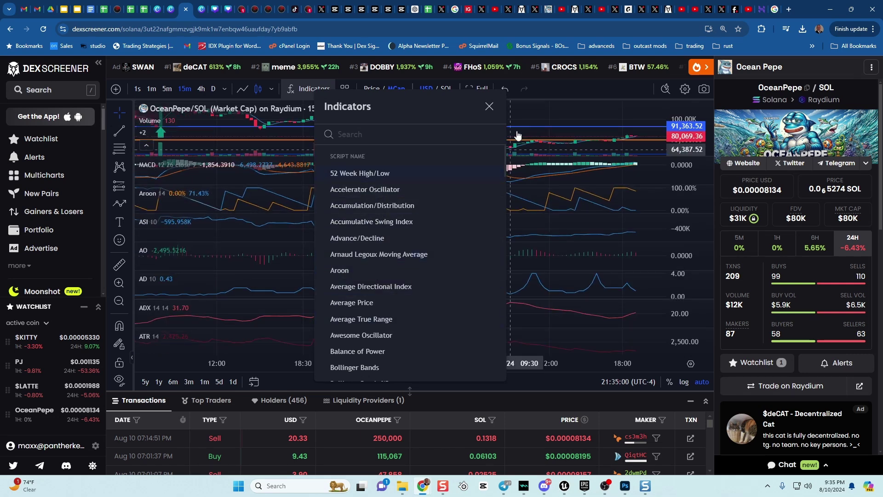
pyautogui.click(489, 107)
# Save this indicator set as the template 'xmas', then reapply the maxxbest template.
pyautogui.scroll(-5, 379, 232)
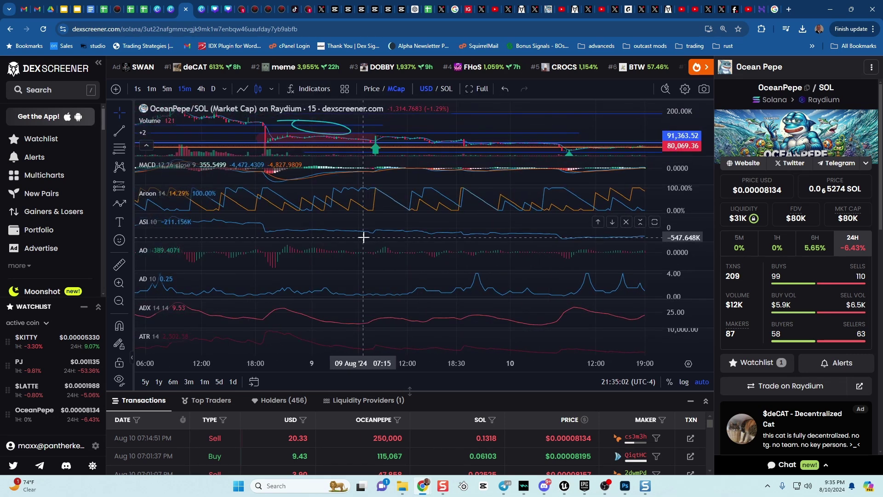
pyautogui.scroll(-2, 363, 237)
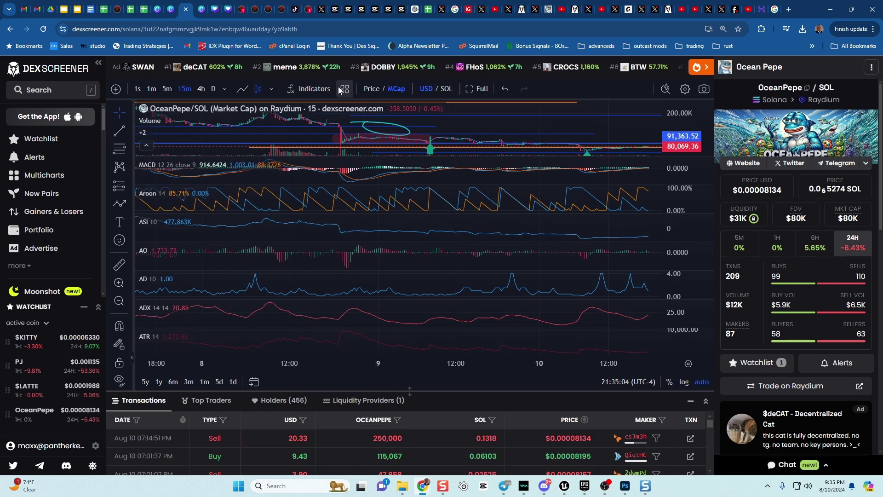
pyautogui.click(343, 89)
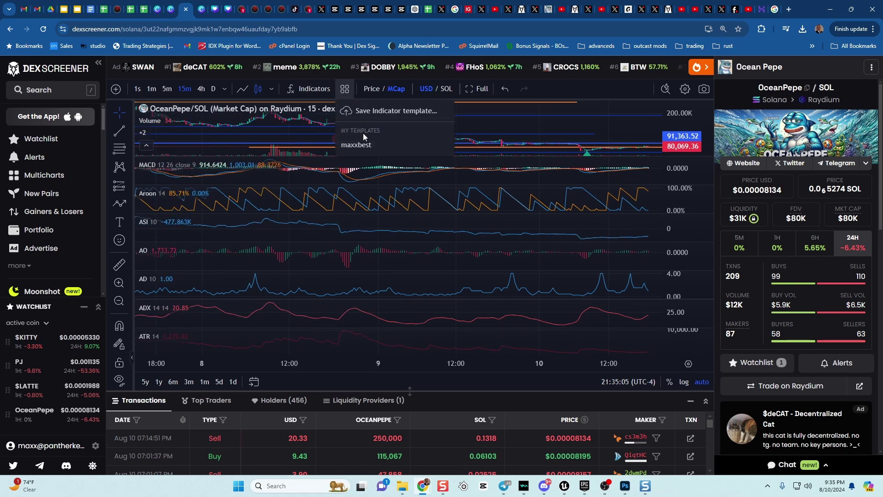
pyautogui.click(397, 109)
pyautogui.write('xmas')
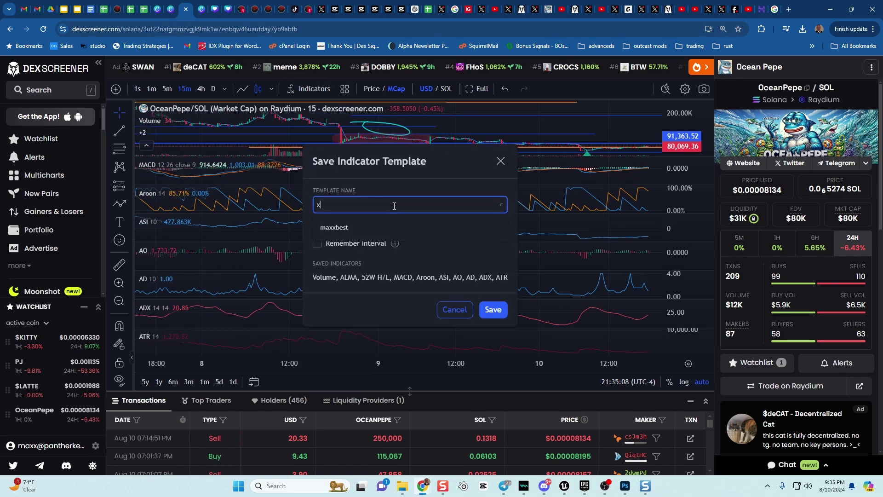
pyautogui.click(481, 310)
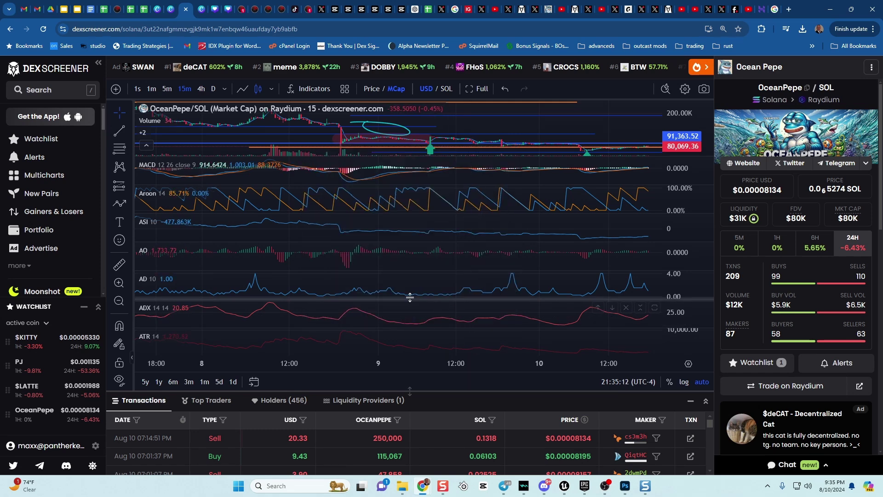
pyautogui.click(344, 89)
pyautogui.click(354, 161)
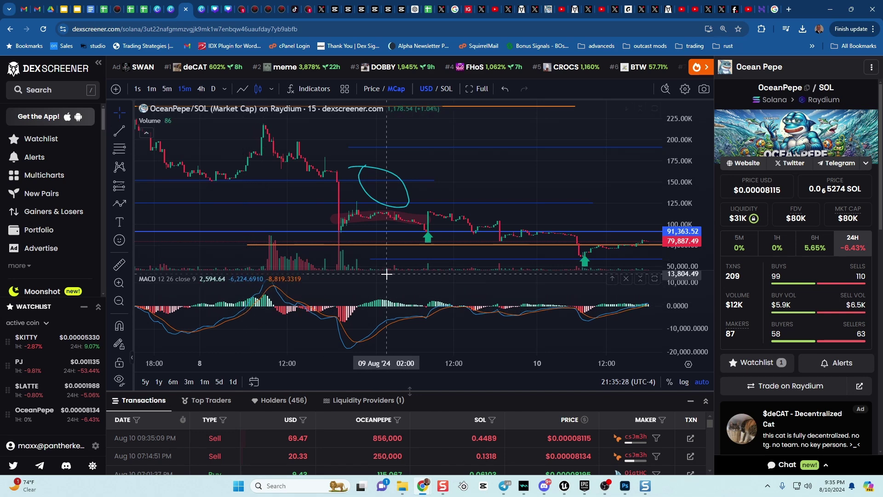
# Move the MACD pane above the price chart and back, then collapse it to a thin strip.
pyautogui.click(612, 278)
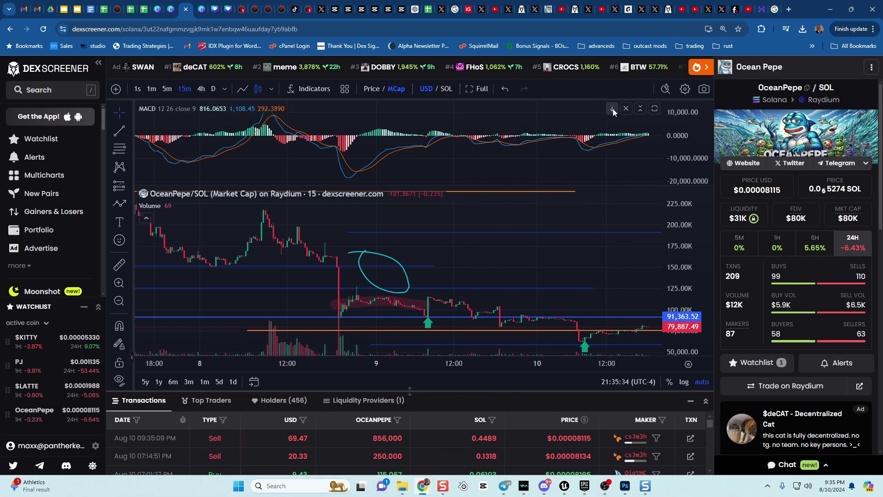
pyautogui.click(612, 108)
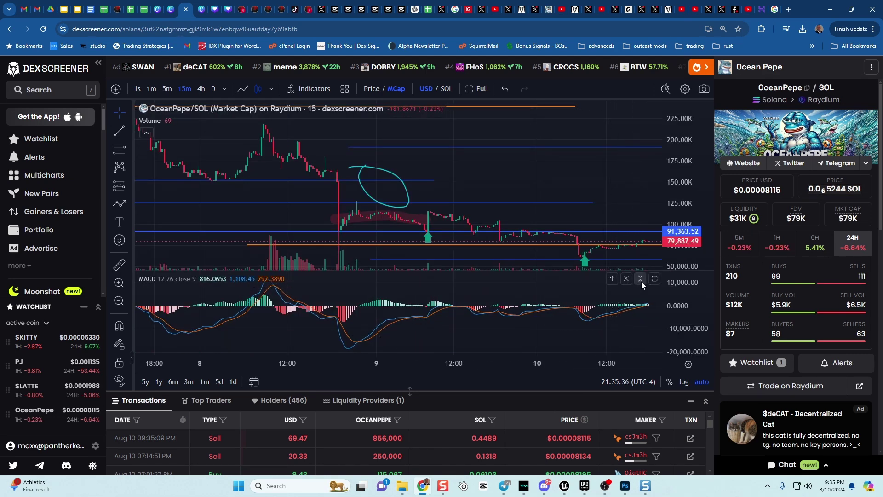
pyautogui.click(640, 279)
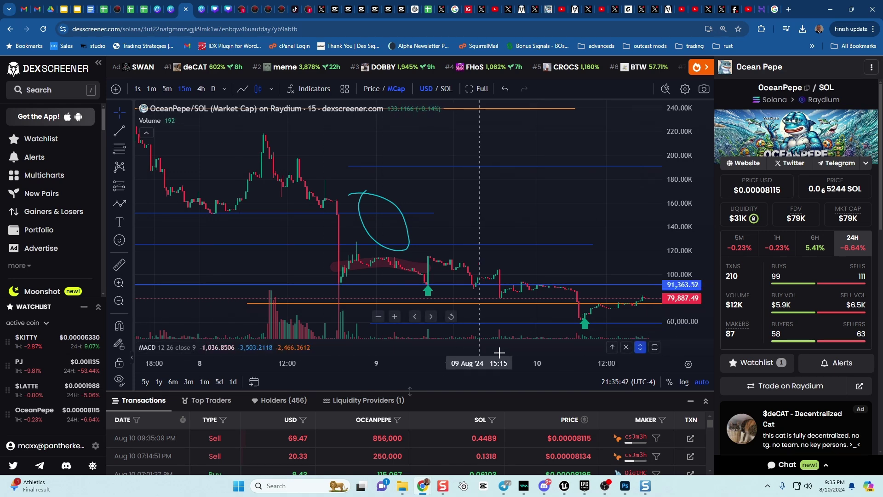
# Maximize the MACD pane to inspect it, zoom in and out, then restore the price chart.
pyautogui.click(639, 348)
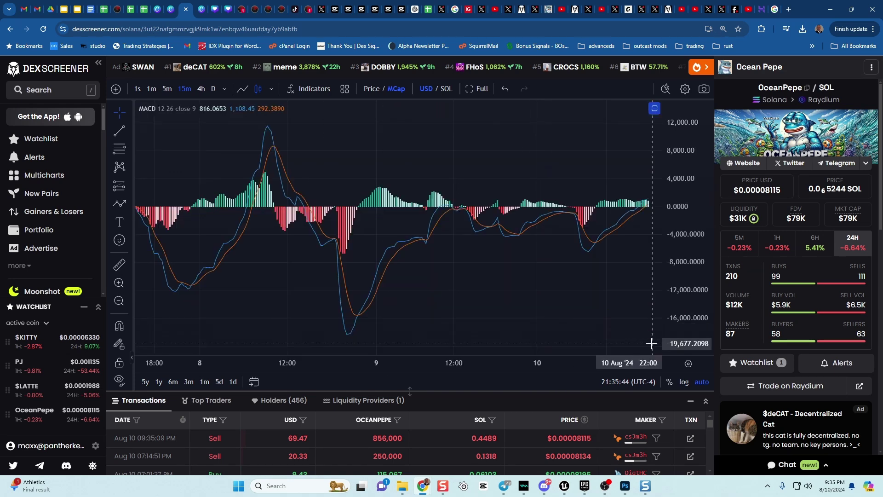
pyautogui.scroll(1, 510, 234)
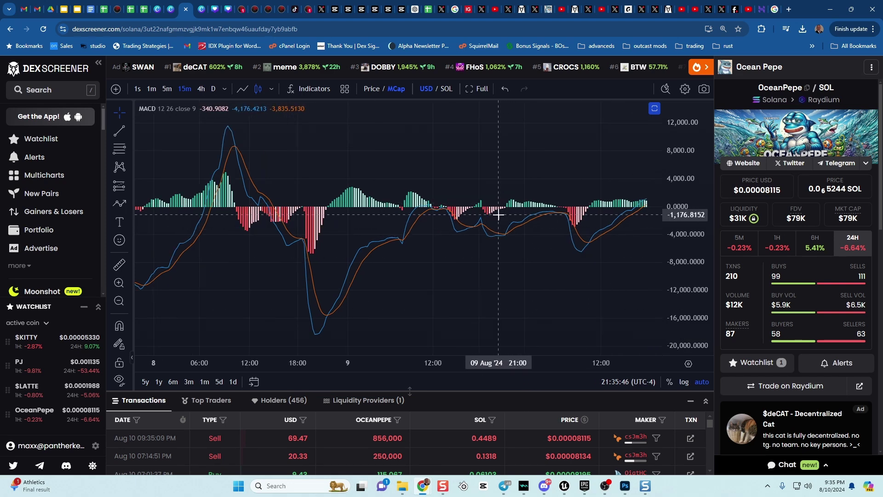
pyautogui.scroll(-2, 493, 216)
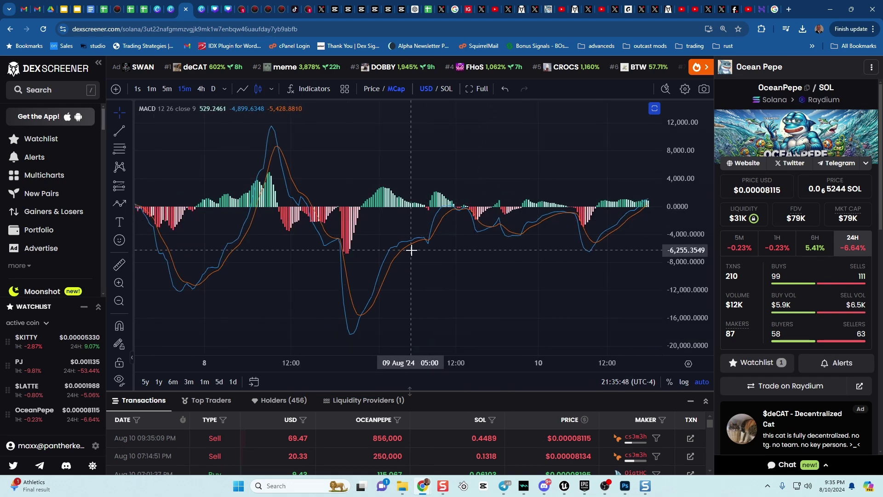
pyautogui.click(655, 108)
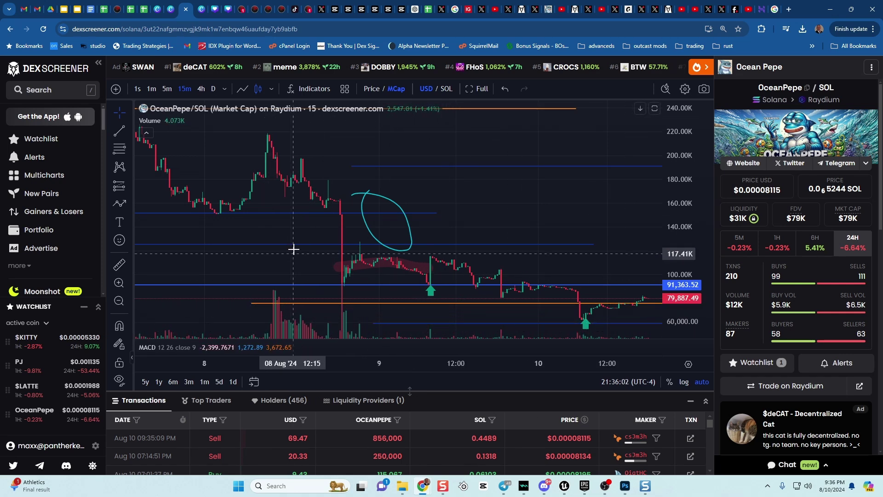
# Change the Volume indicator's falling-bar colour from red to light teal and apply it.
pyautogui.moveTo(292, 248); pyautogui.dragTo(552, 191)
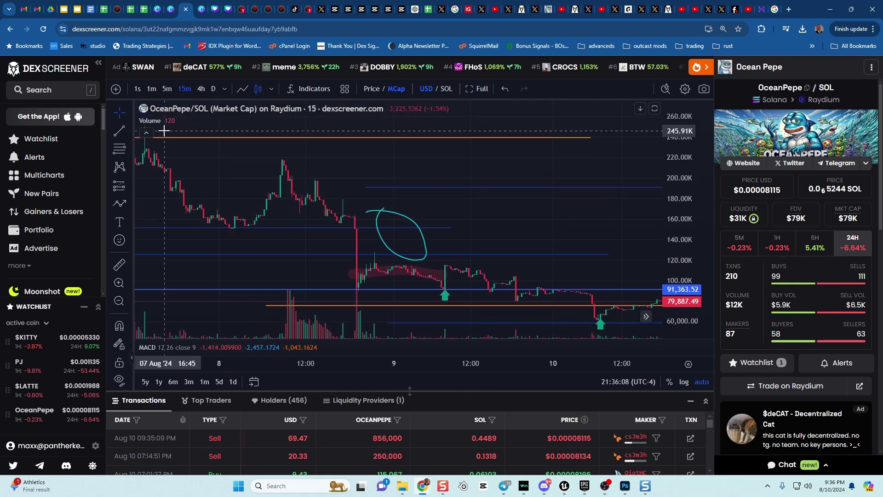
pyautogui.click(184, 120)
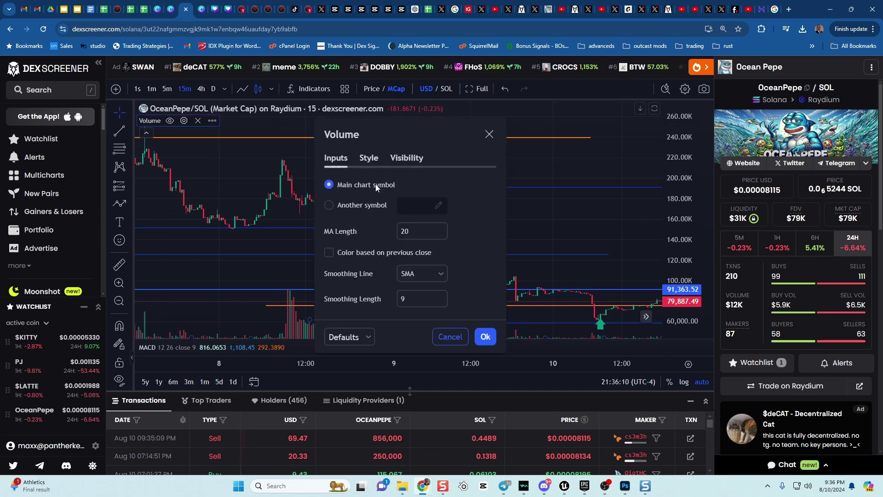
pyautogui.click(371, 159)
pyautogui.click(398, 182)
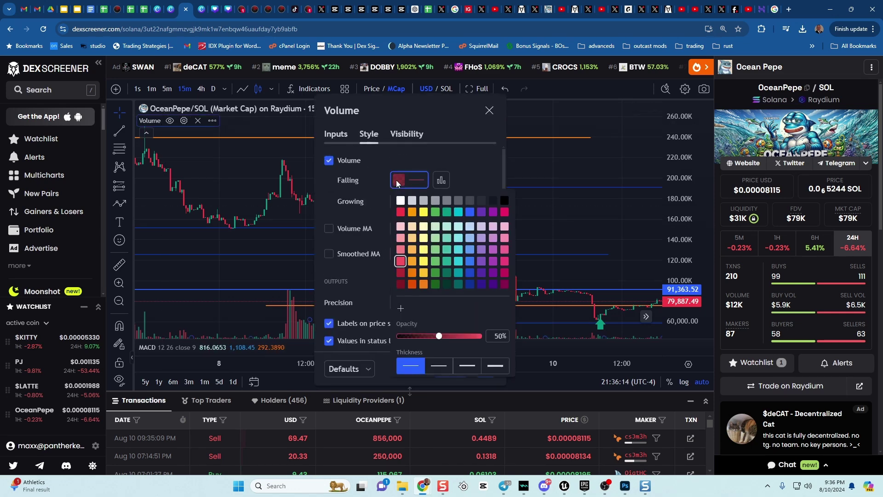
pyautogui.click(447, 226)
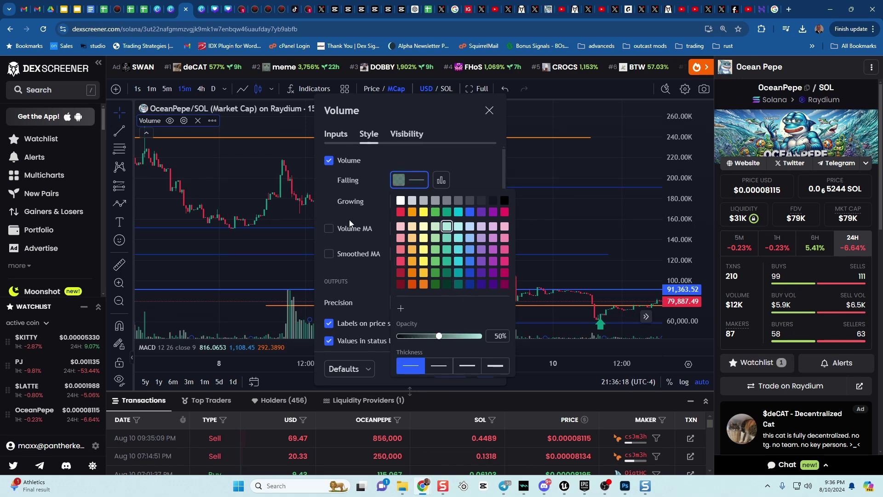
pyautogui.click(415, 134)
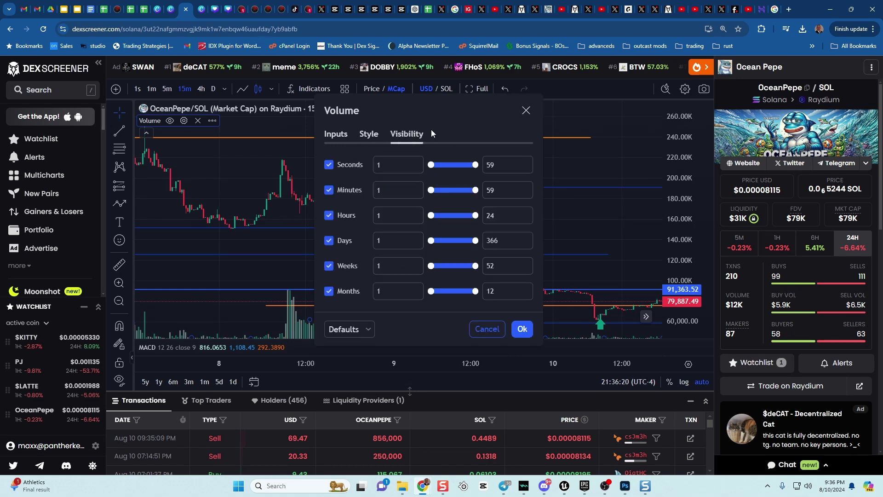
pyautogui.click(528, 111)
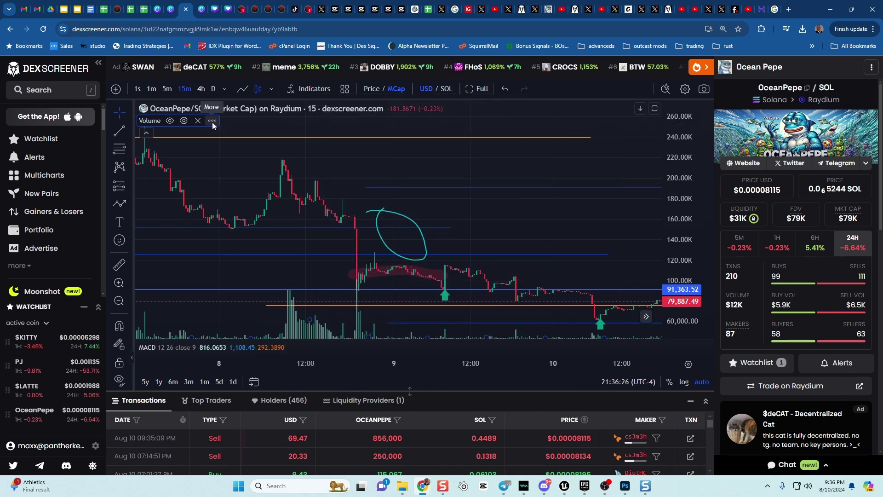
pyautogui.click(347, 90)
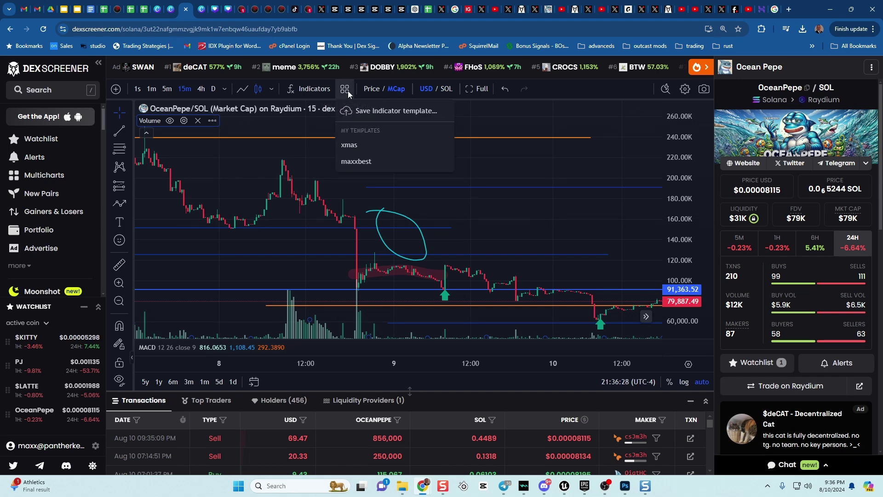
pyautogui.click(256, 174)
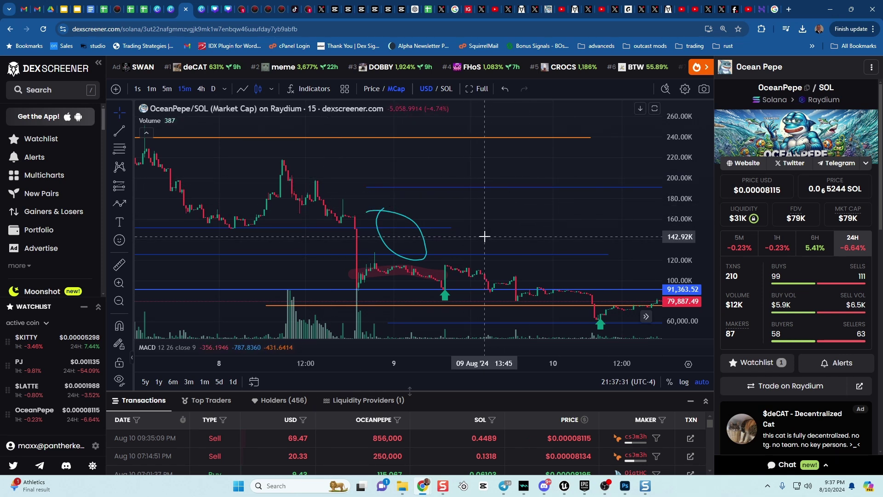
pyautogui.scroll(-1, 436, 234)
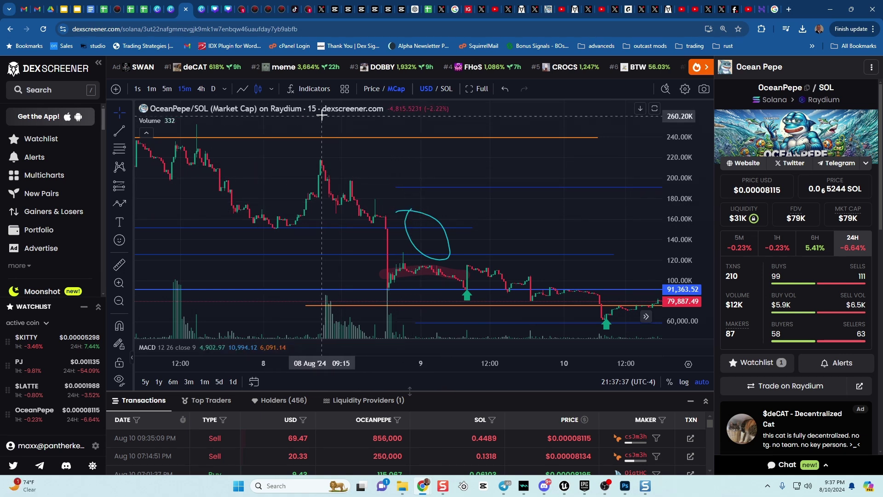
# Add the Accumulative Swing Index pane and check its settings, keeping limit move value 10.
pyautogui.click(302, 89)
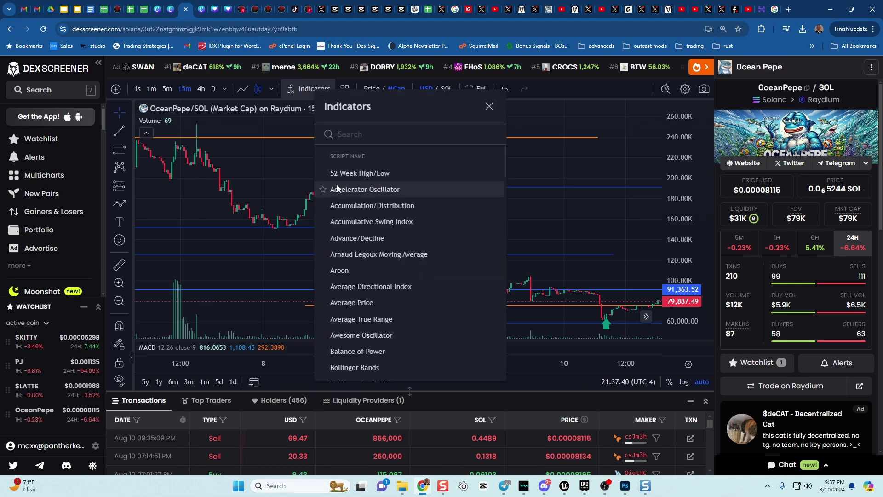
pyautogui.click(369, 225)
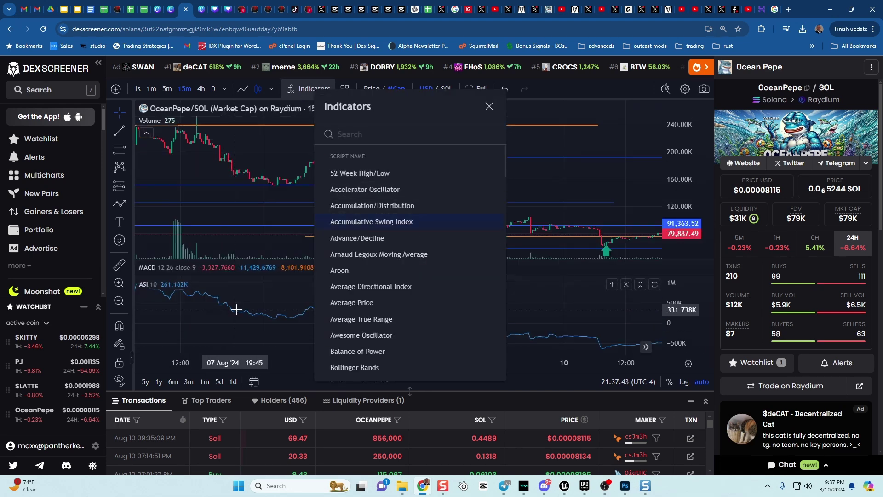
pyautogui.click(489, 106)
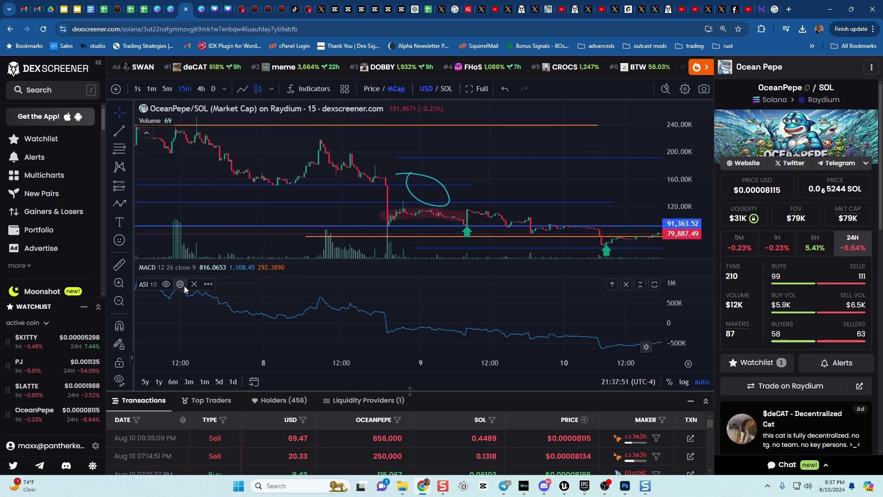
pyautogui.click(182, 284)
pyautogui.click(327, 152)
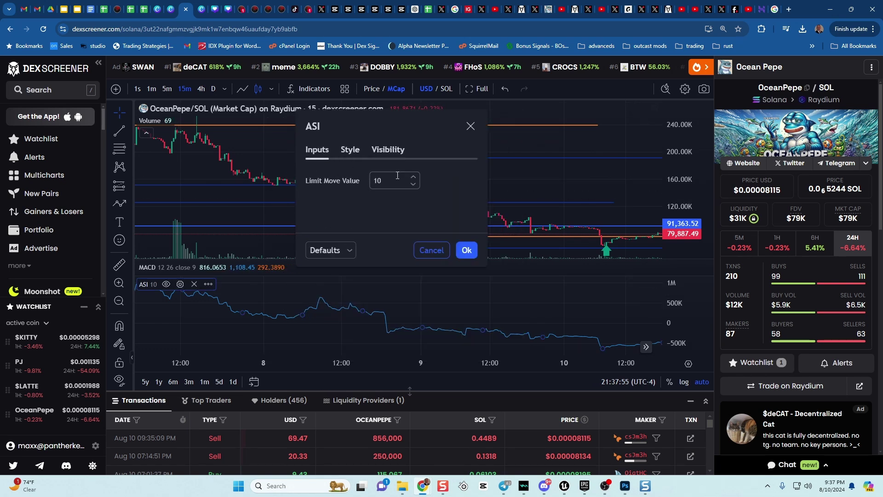
pyautogui.click(473, 254)
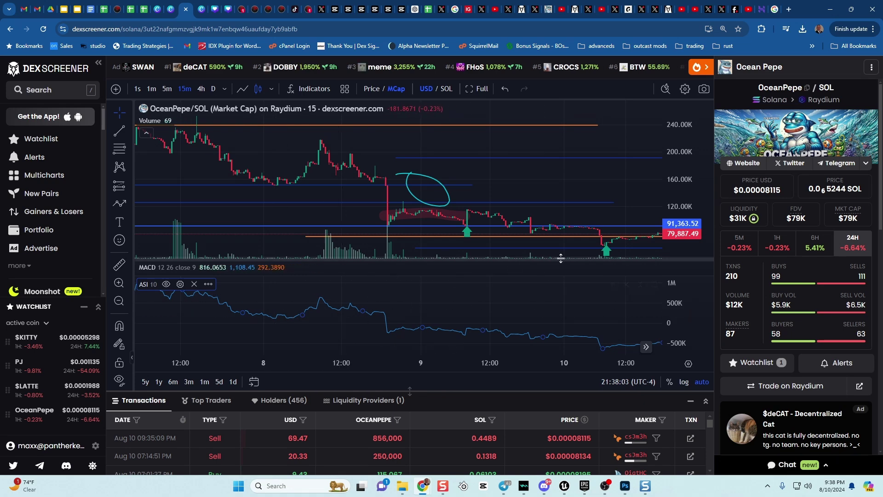
# Drag the pane divider down so the price chart grows and ASI becomes a narrow strip.
pyautogui.moveTo(559, 258); pyautogui.dragTo(558, 310)
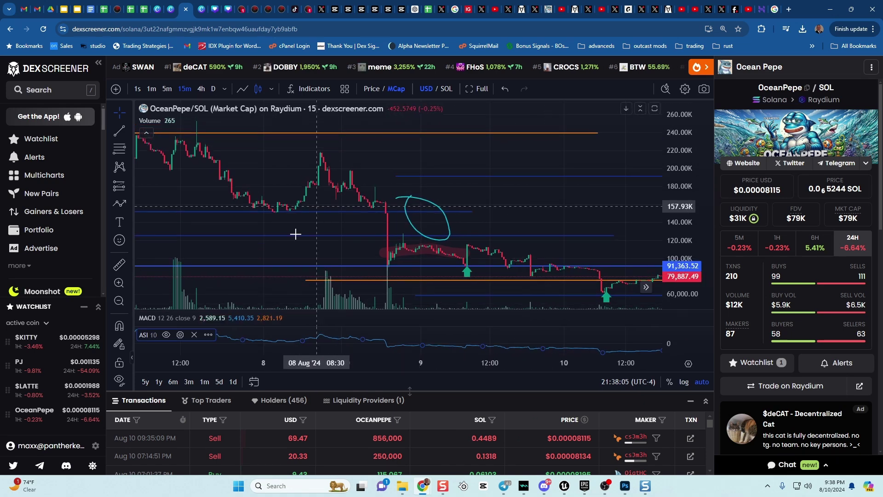